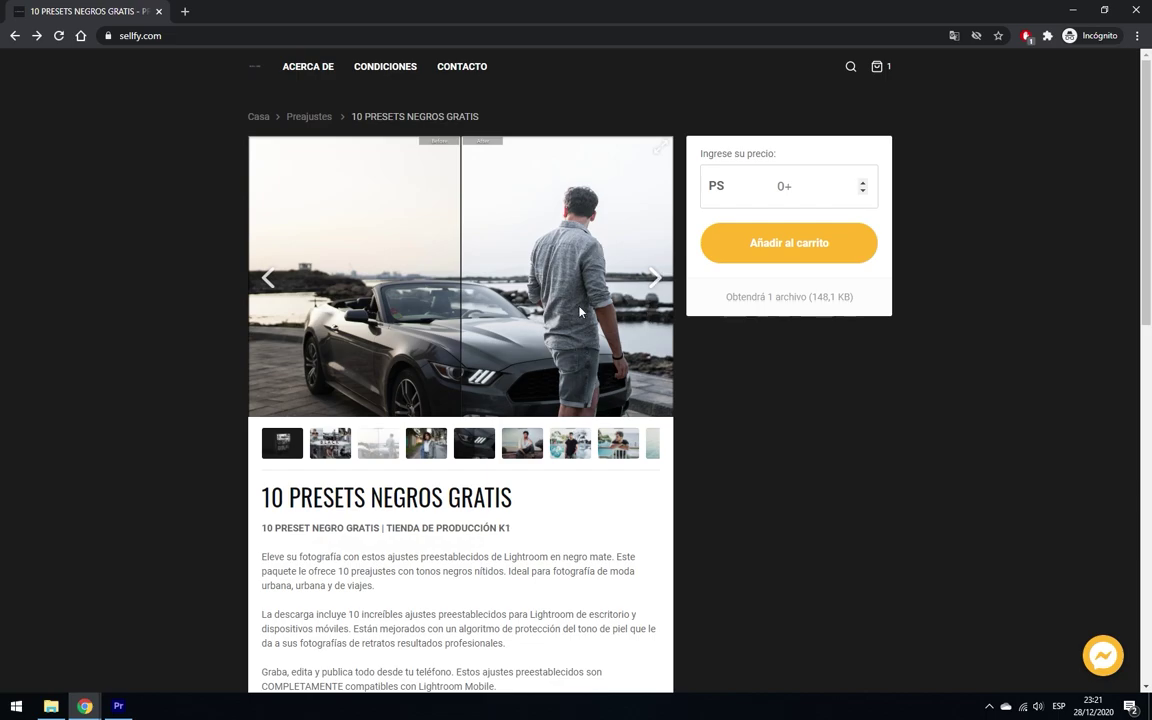
Browse the before-and-after preview images of the 10 PRESETS NEGROS GRATIS product.
left_click(655, 278)
left_click(656, 280)
left_click(656, 280)
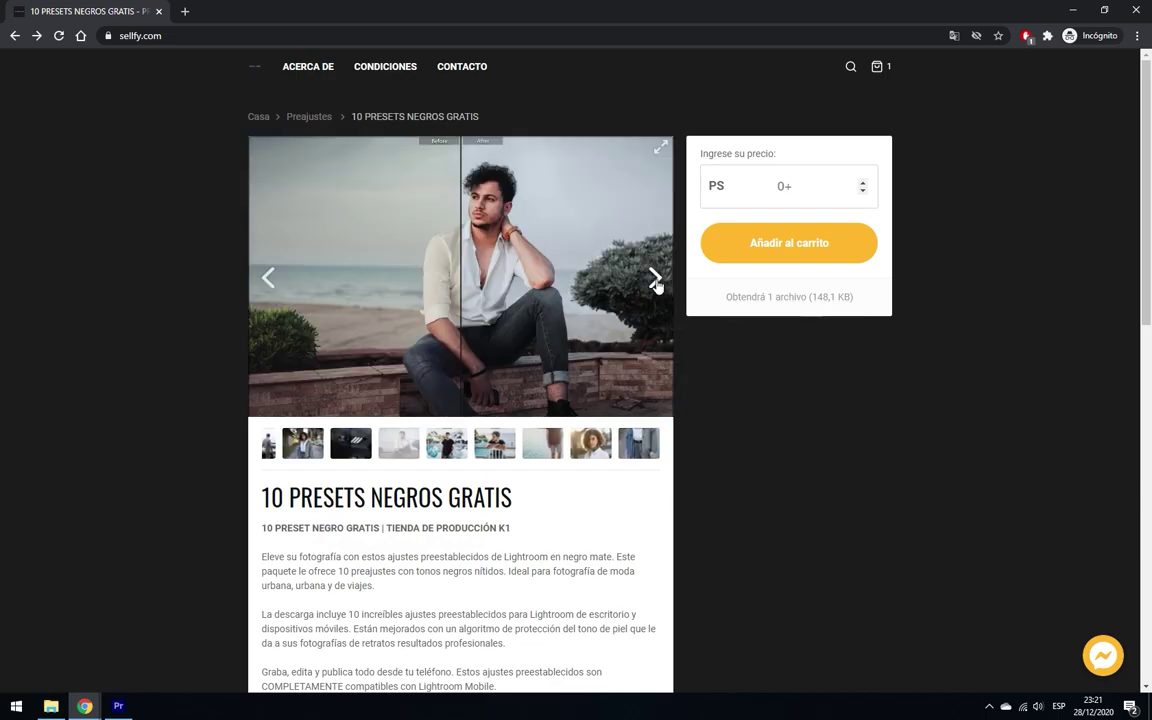
left_click(656, 282)
left_click(656, 284)
left_click(656, 285)
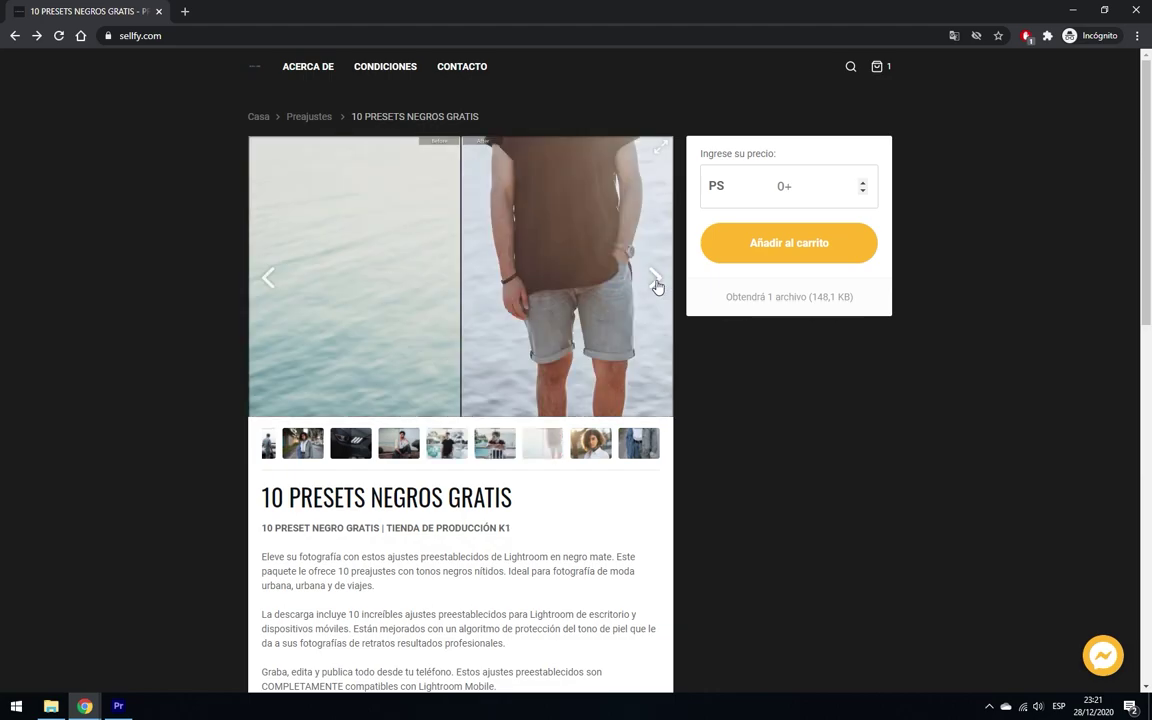
left_click(657, 286)
Set the price of the 10 PRESETS NEGROS GRATIS pack to 0 and add it to the cart.
left_click(786, 195)
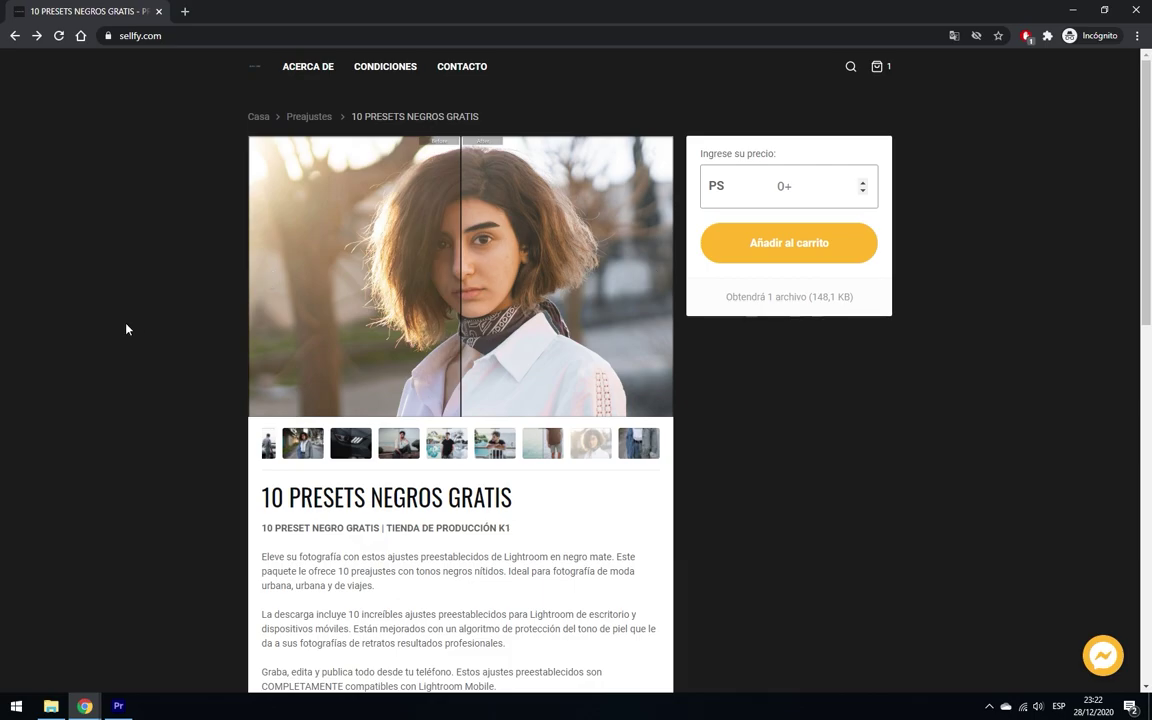
scroll(126, 327, "down", 6)
scroll(87, 379, "up", 5)
scroll(87, 379, "up", 2)
type("0")
left_click(807, 250)
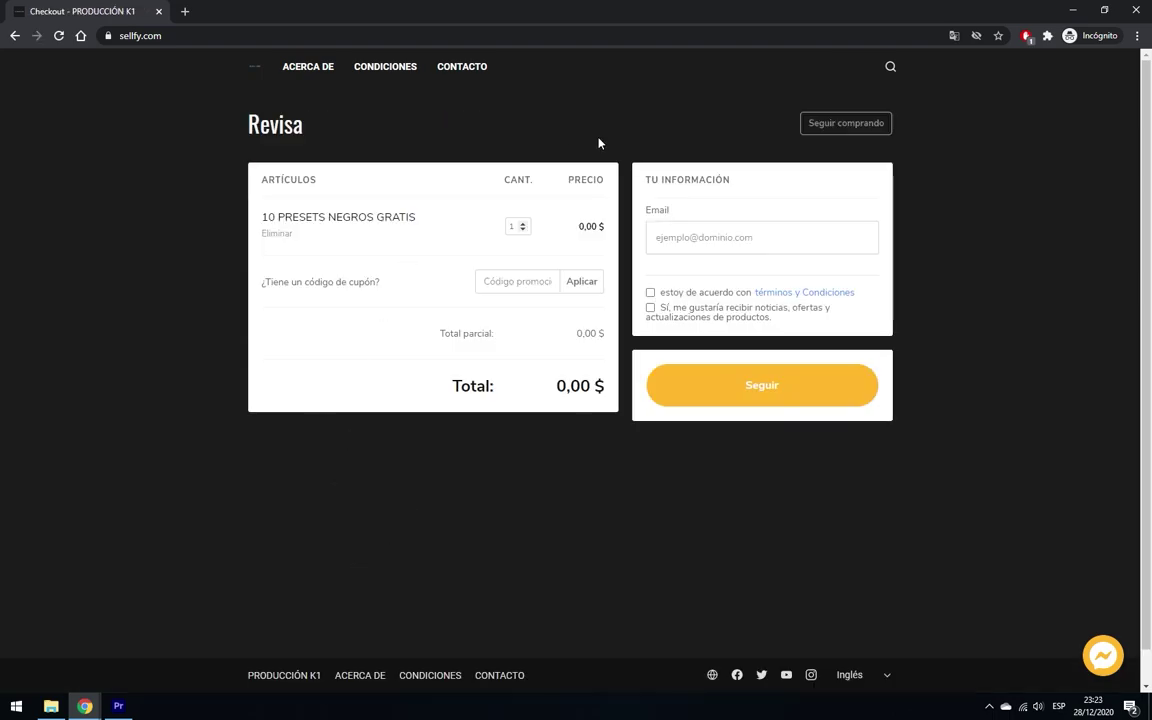
triple_click(603, 226)
left_click_drag(545, 386, 610, 390)
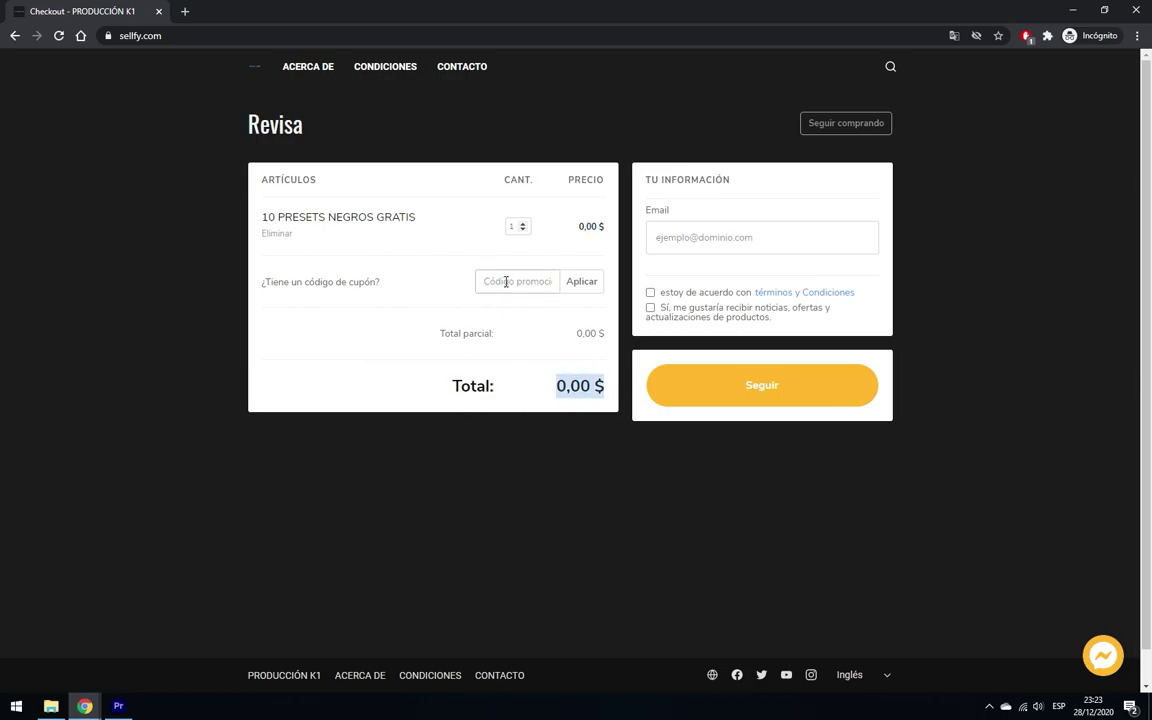
left_click(393, 375)
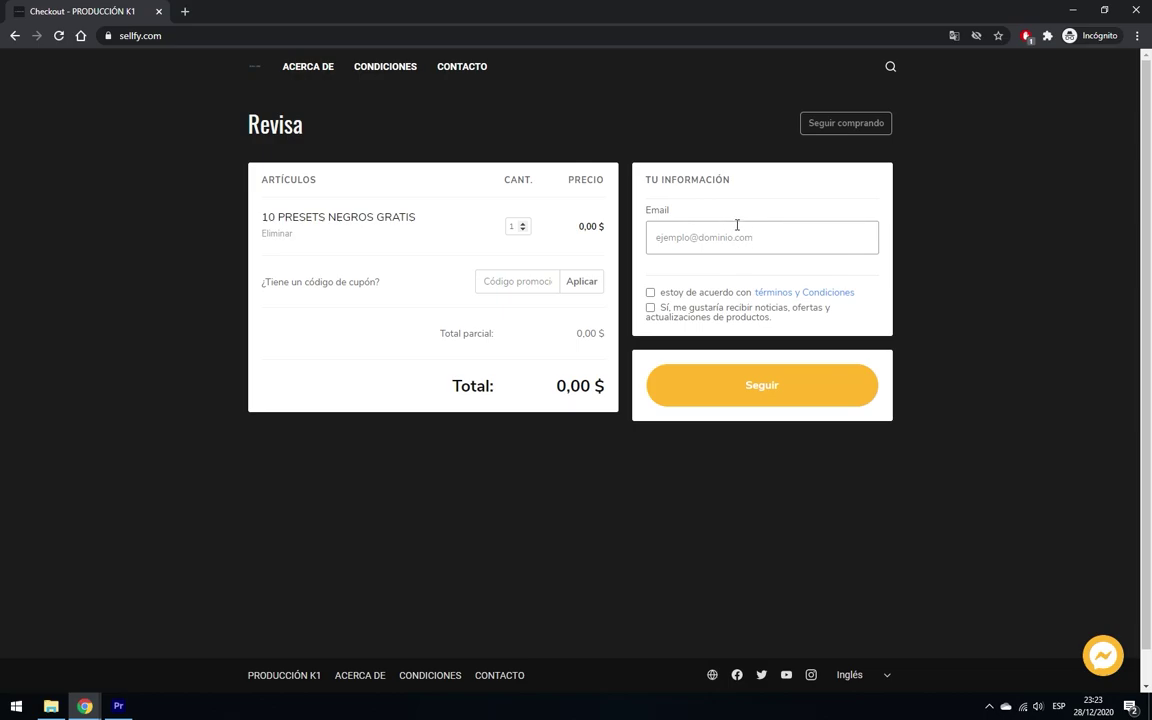
Fill in the buyer's e-mail, accept the terms and conditions, and submit the free preset order.
left_click(746, 230)
key("ctrl+v")
left_click(651, 292)
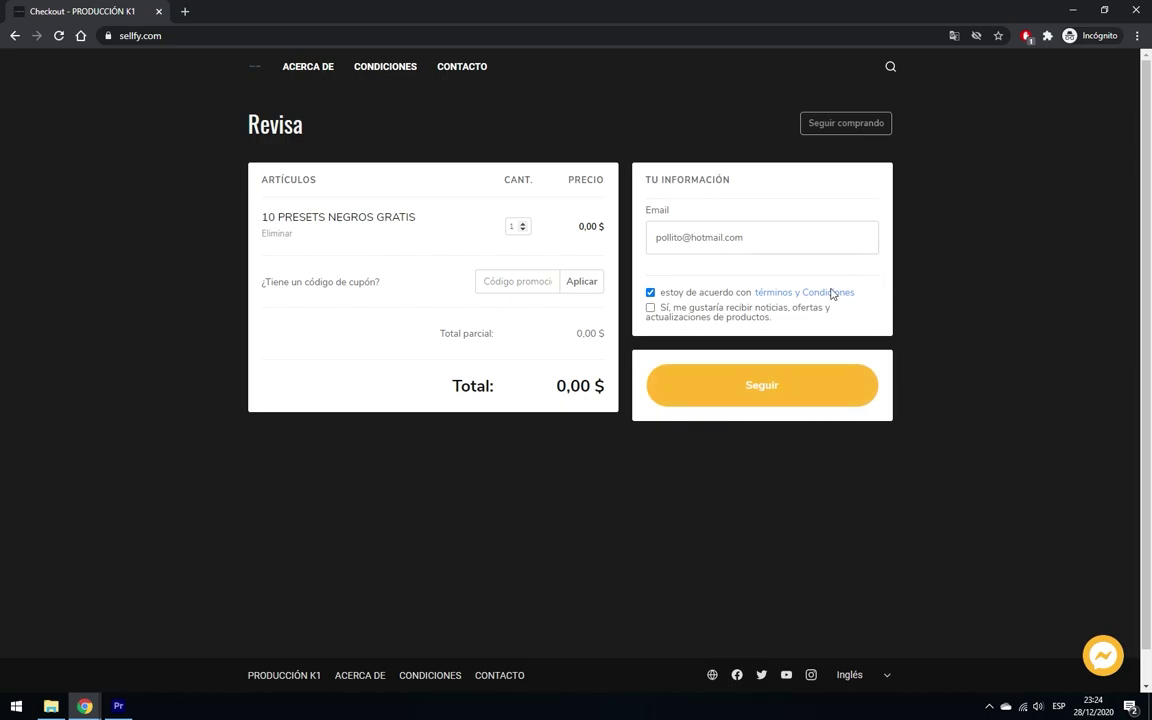
left_click(761, 390)
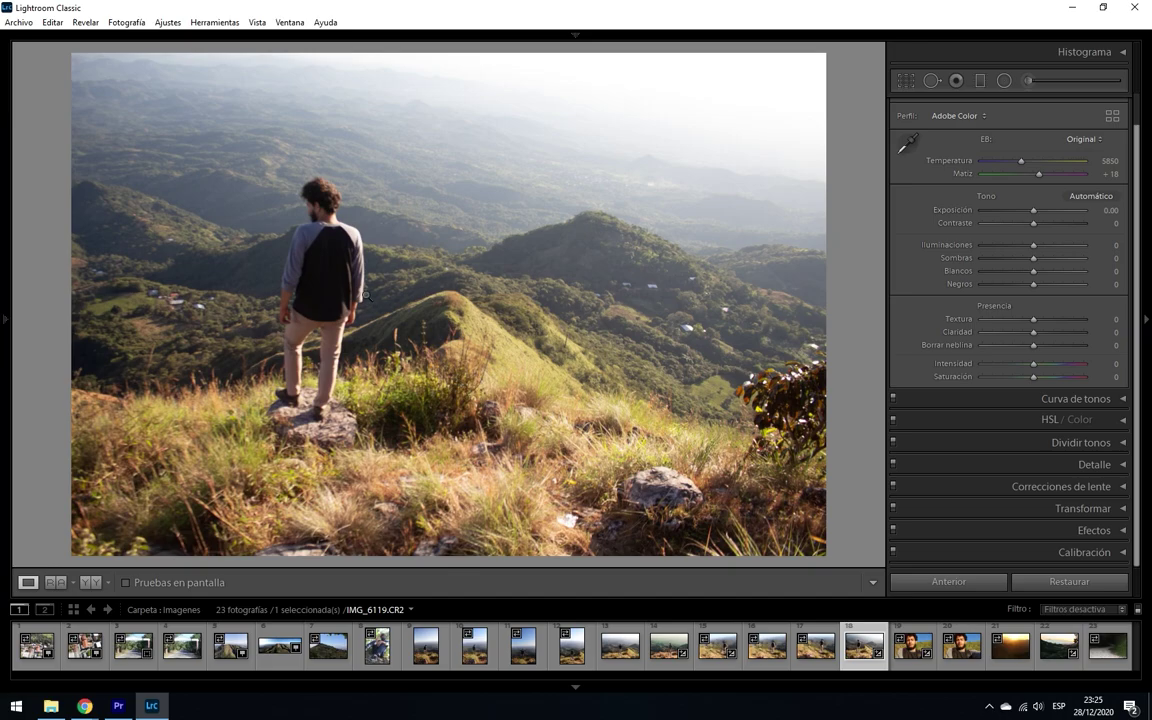
mouse_move(2, 290)
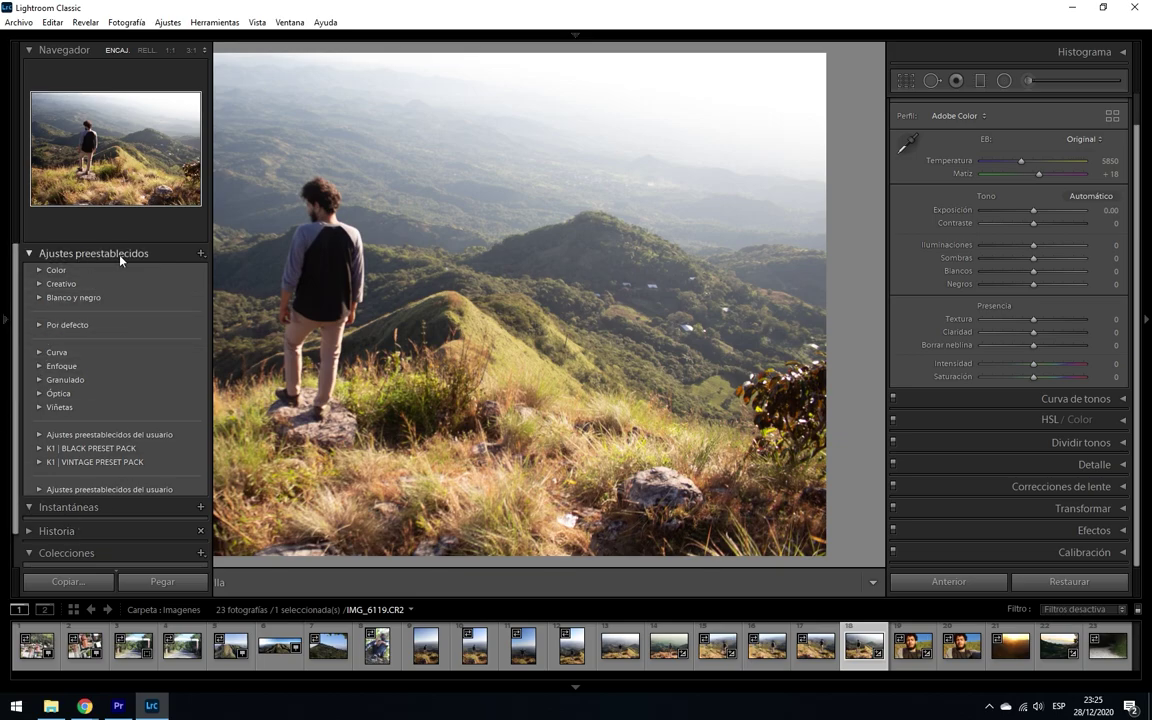
left_click(202, 256)
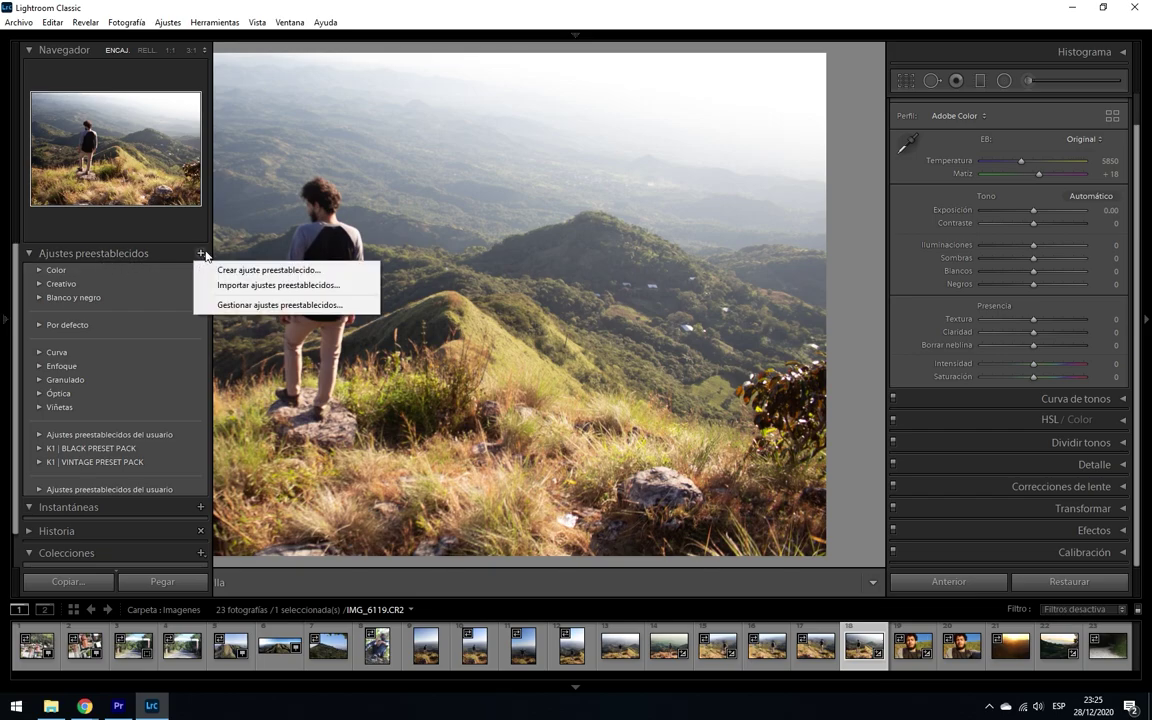
left_click(231, 288)
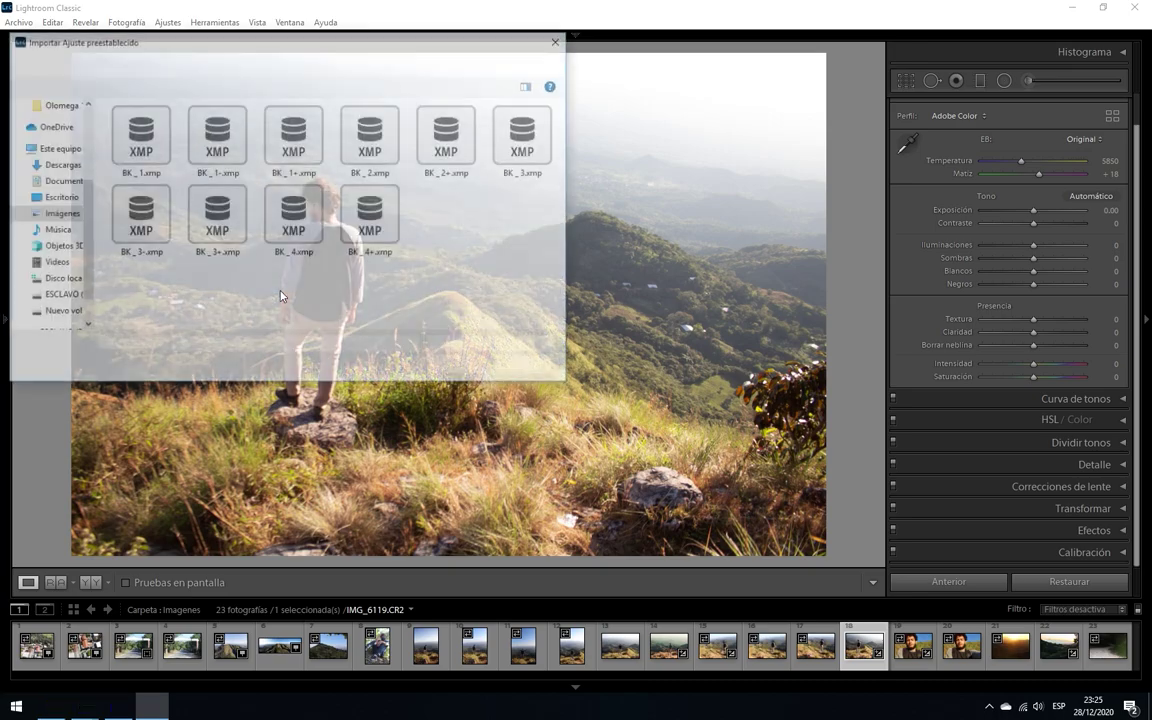
left_click_drag(555, 276, 120, 122)
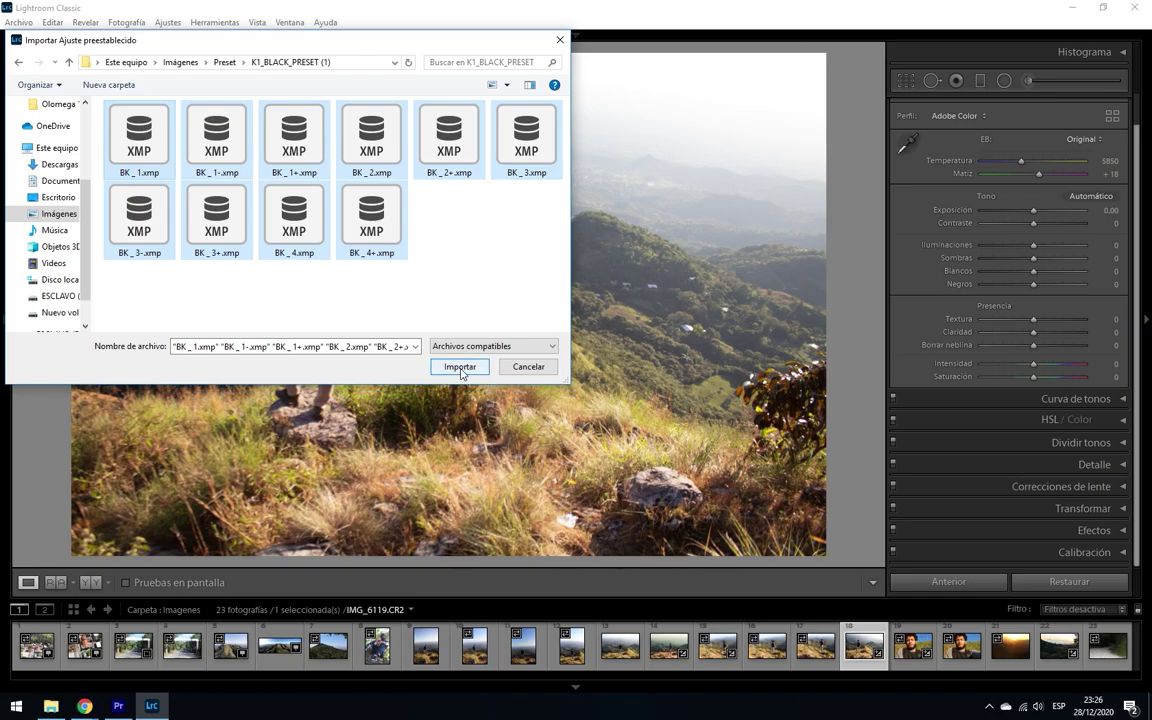
left_click(520, 369)
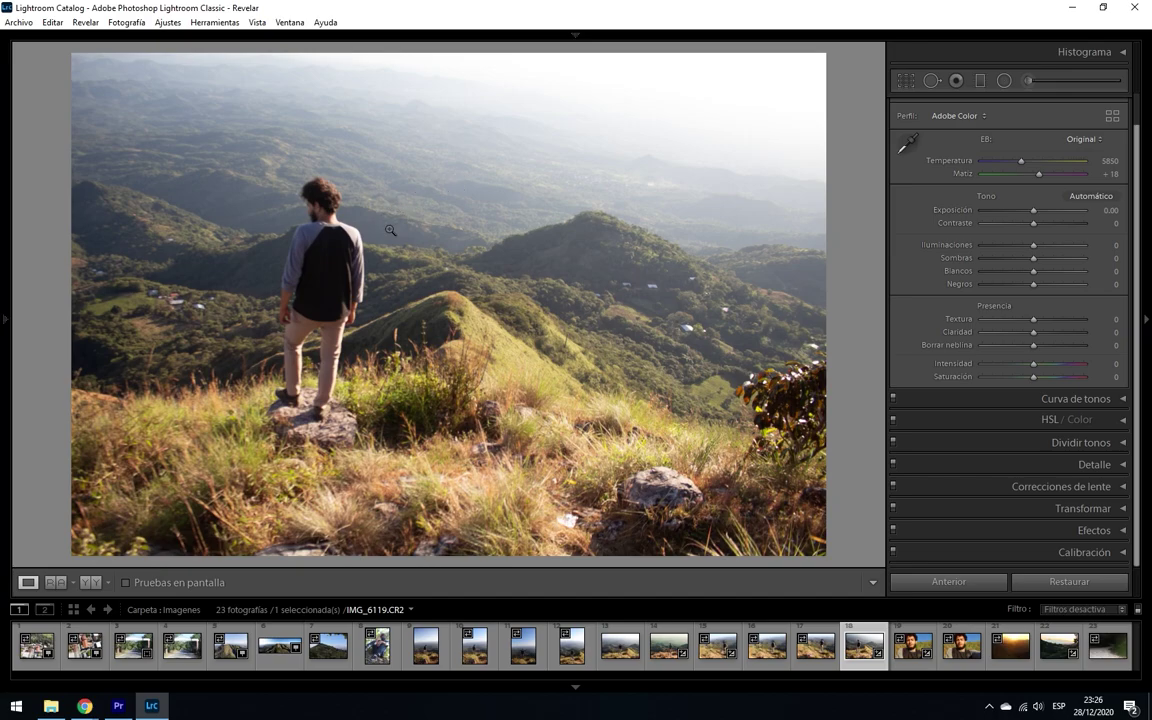
Apply one of the presets from the K1 | BLACK PRESET PACK to photo IMG_6119.CR2.
mouse_move(8, 411)
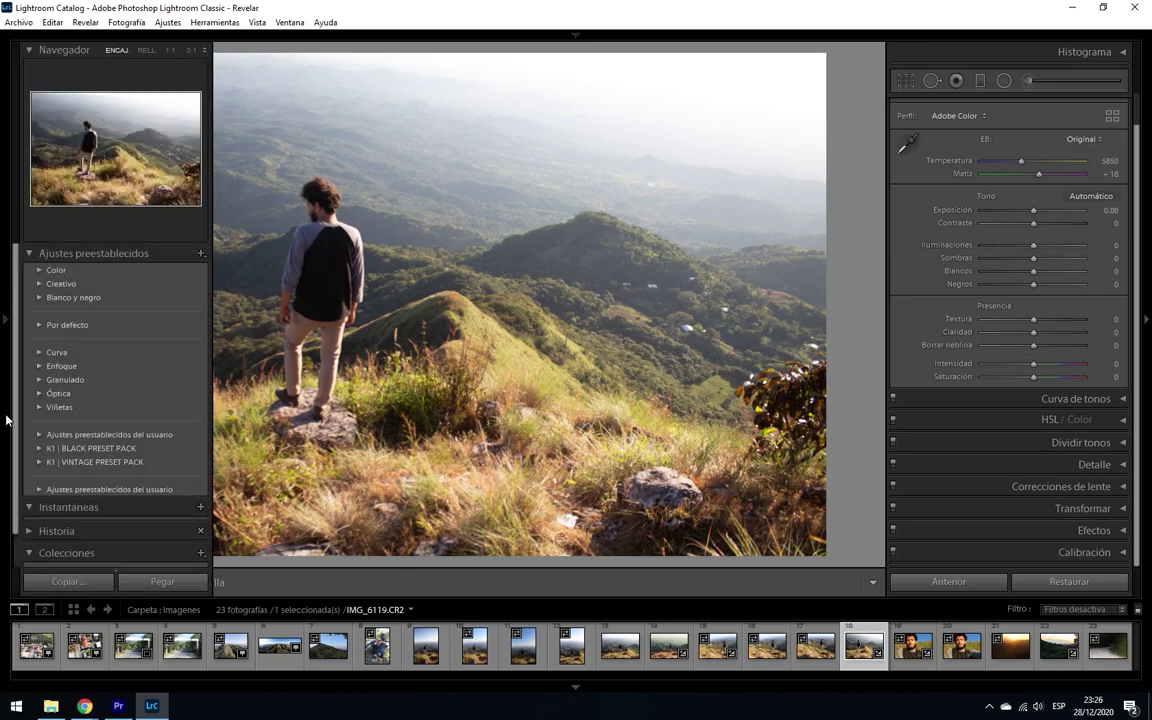
left_click(73, 448)
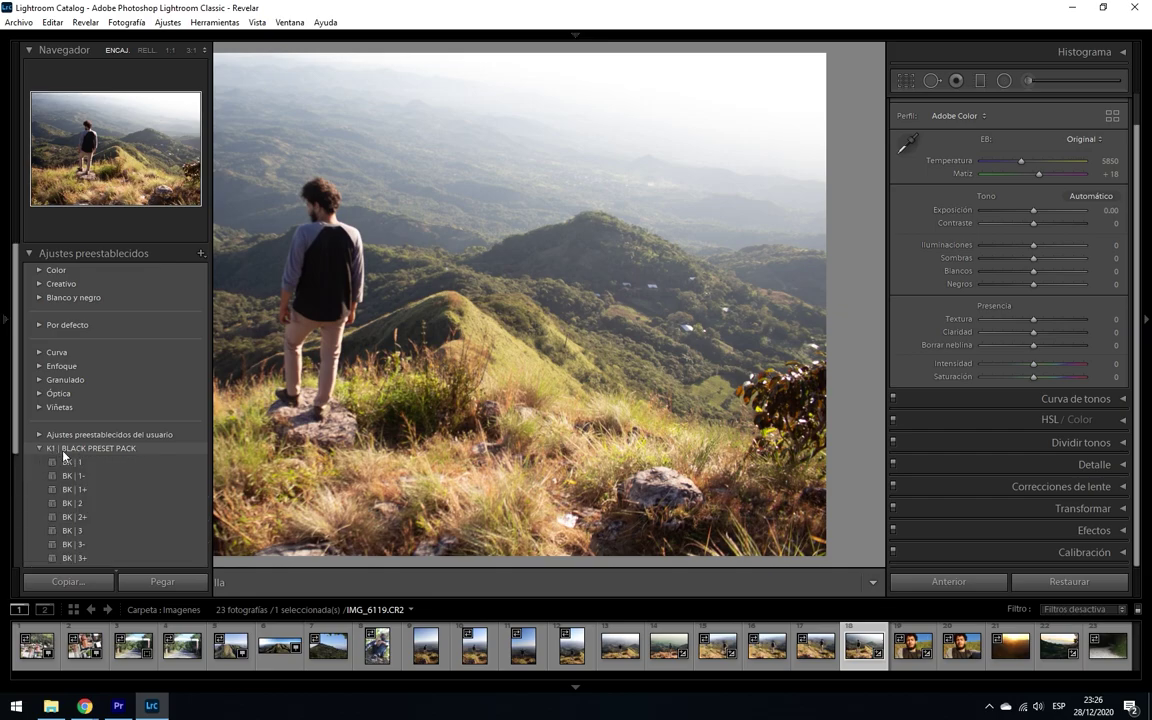
scroll(89, 454, "down", 1)
scroll(88, 452, "down", 1)
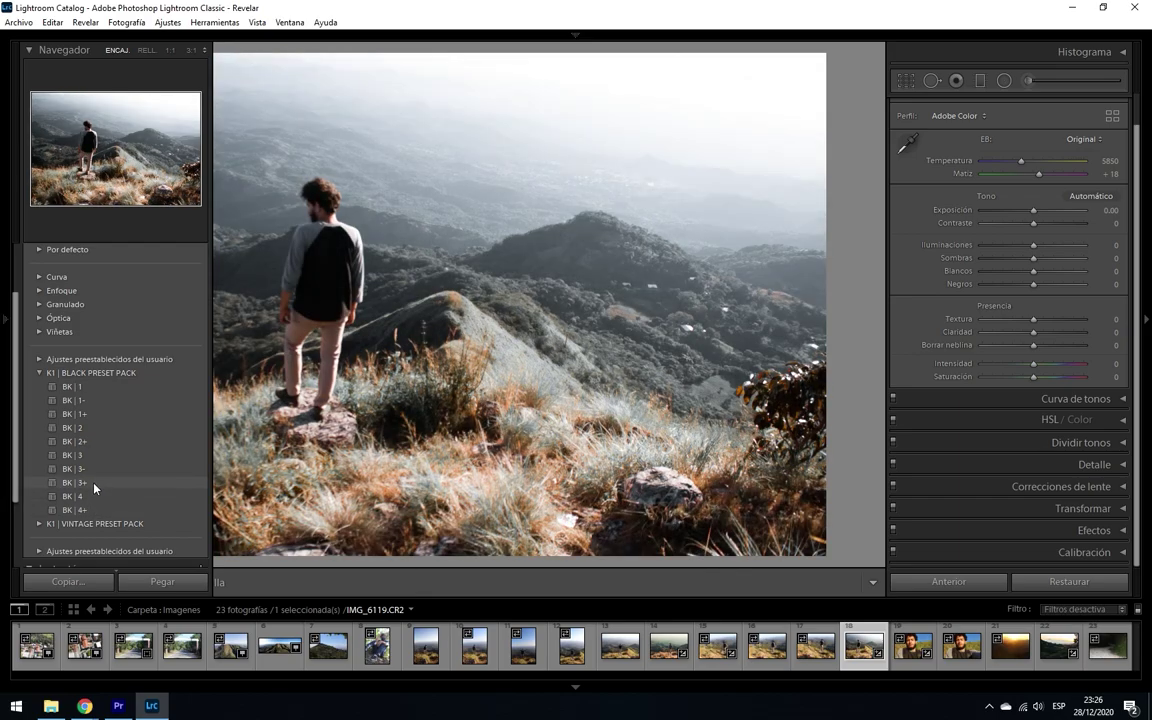
left_click(95, 487)
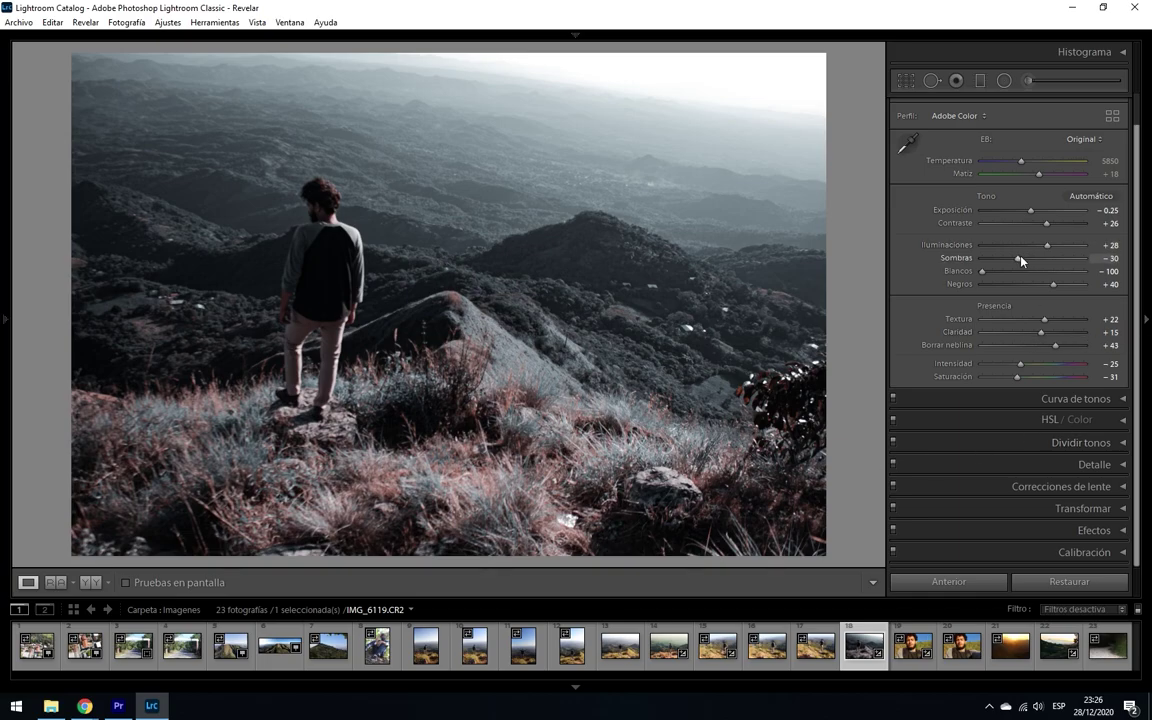
Set Sombras to +7, Iluminaciones to −11, Exposición to −0.50 and Contraste to +7 on IMG_6119.CR2, and fine-tune Negros.
mouse_move(1018, 259)
left_mouse_down()
mouse_move(1004, 259)
mouse_move(1075, 260)
mouse_move(1021, 260)
mouse_move(1039, 259)
left_mouse_up()
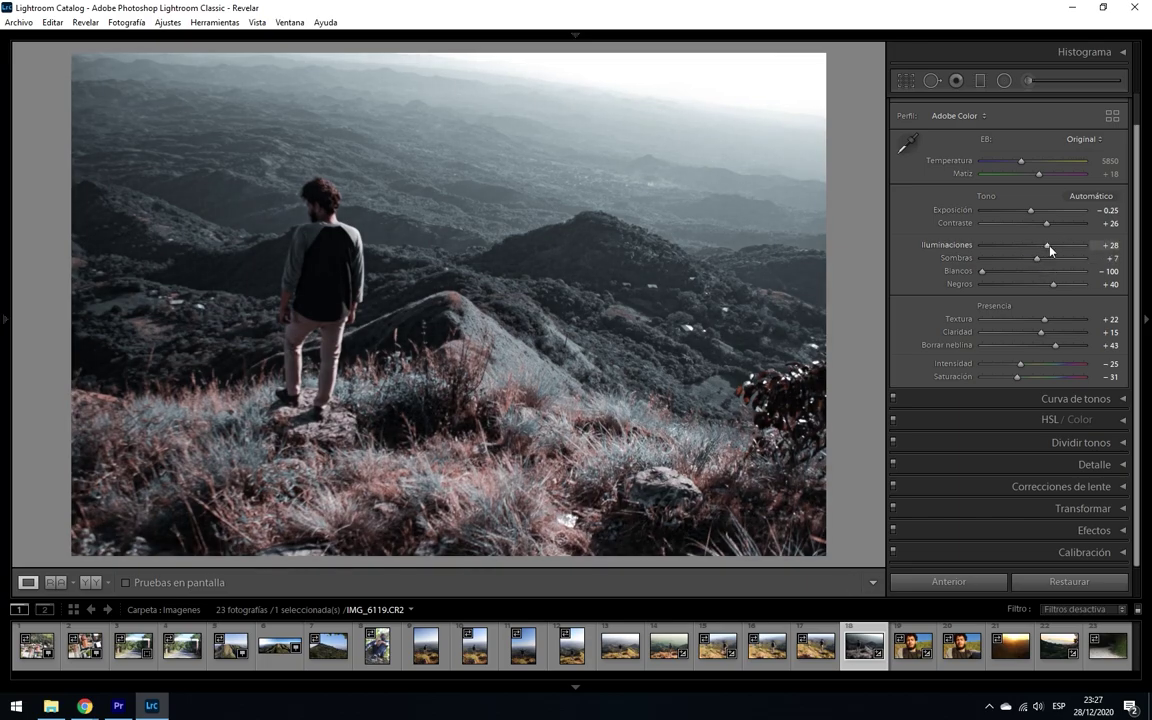
left_click_drag(1041, 246, 967, 255)
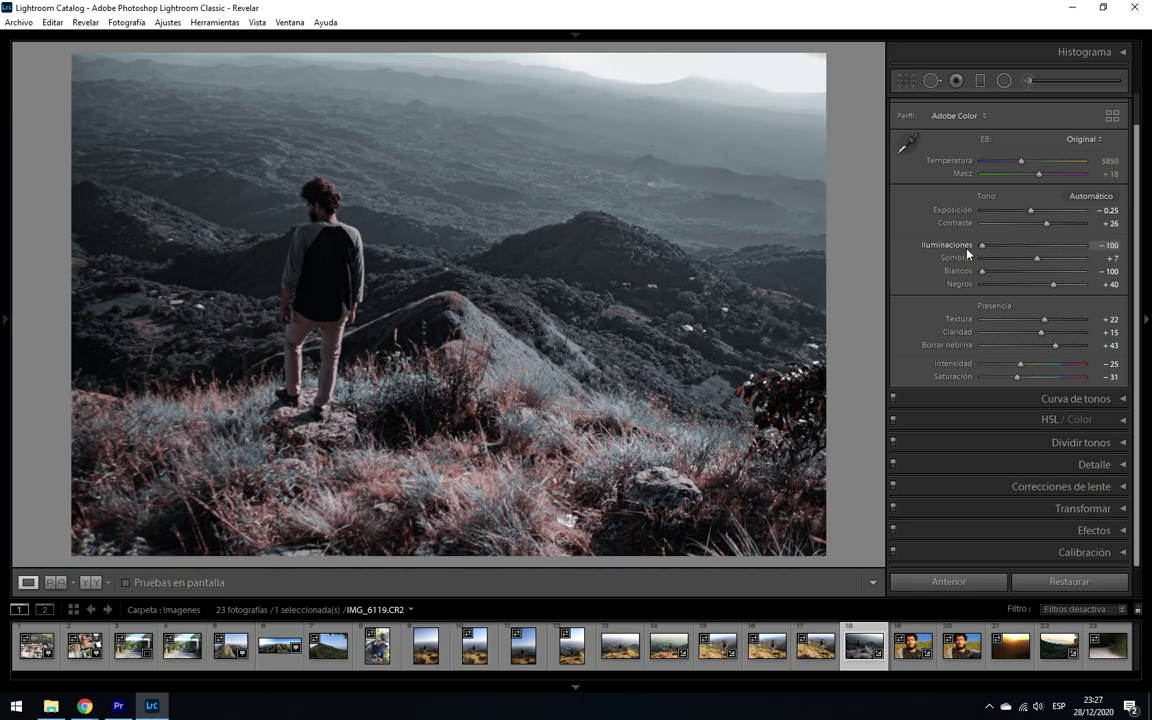
left_click_drag(986, 251, 1032, 216)
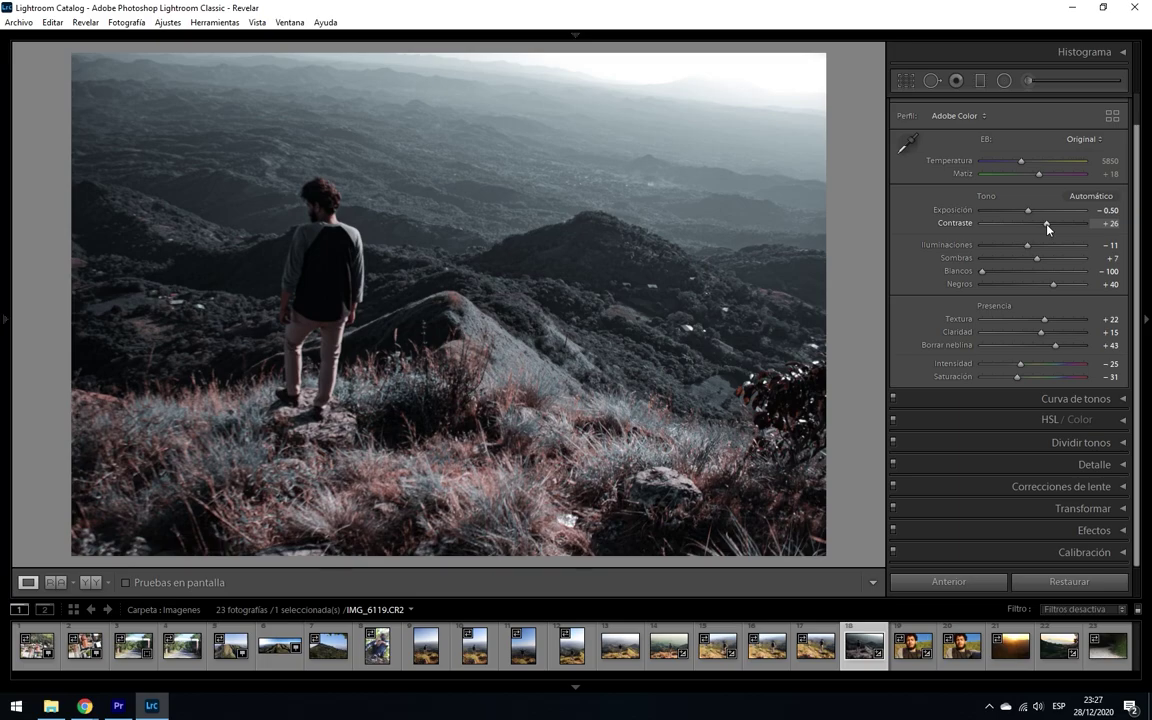
mouse_move(1047, 229)
left_mouse_down()
mouse_move(1000, 232)
mouse_move(1062, 231)
mouse_move(1000, 240)
mouse_move(1037, 245)
left_mouse_up()
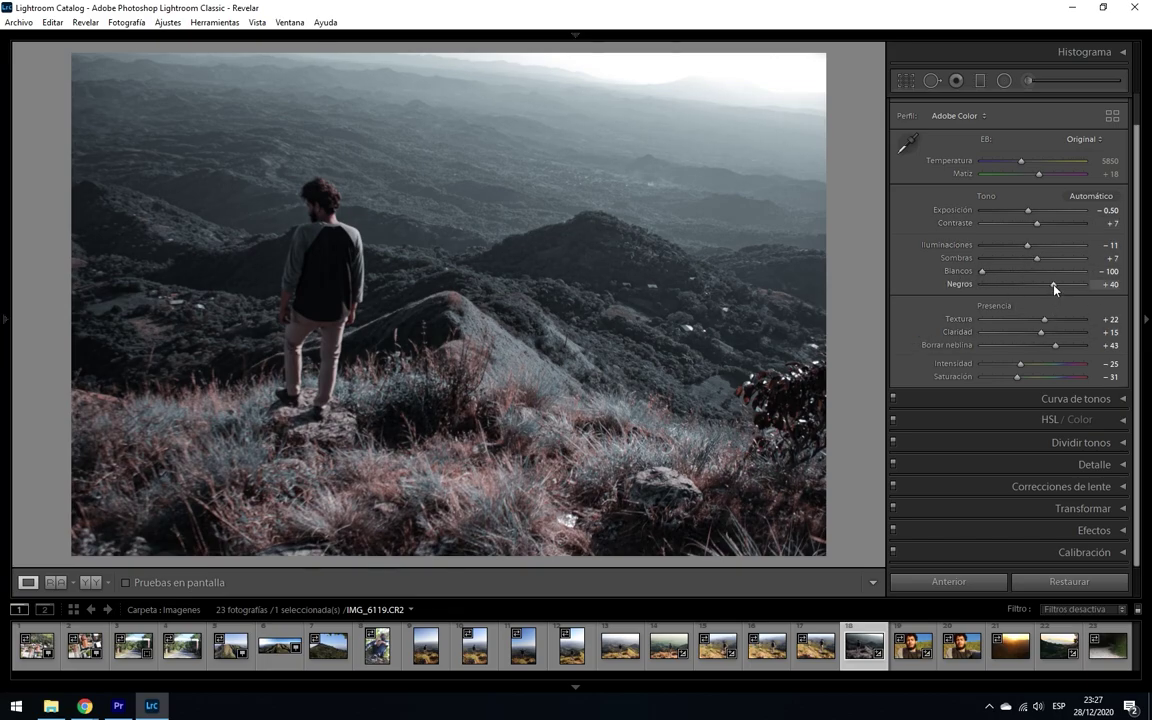
mouse_move(1053, 284)
left_mouse_down()
mouse_move(1029, 288)
mouse_move(1081, 290)
mouse_move(1057, 288)
left_mouse_up()
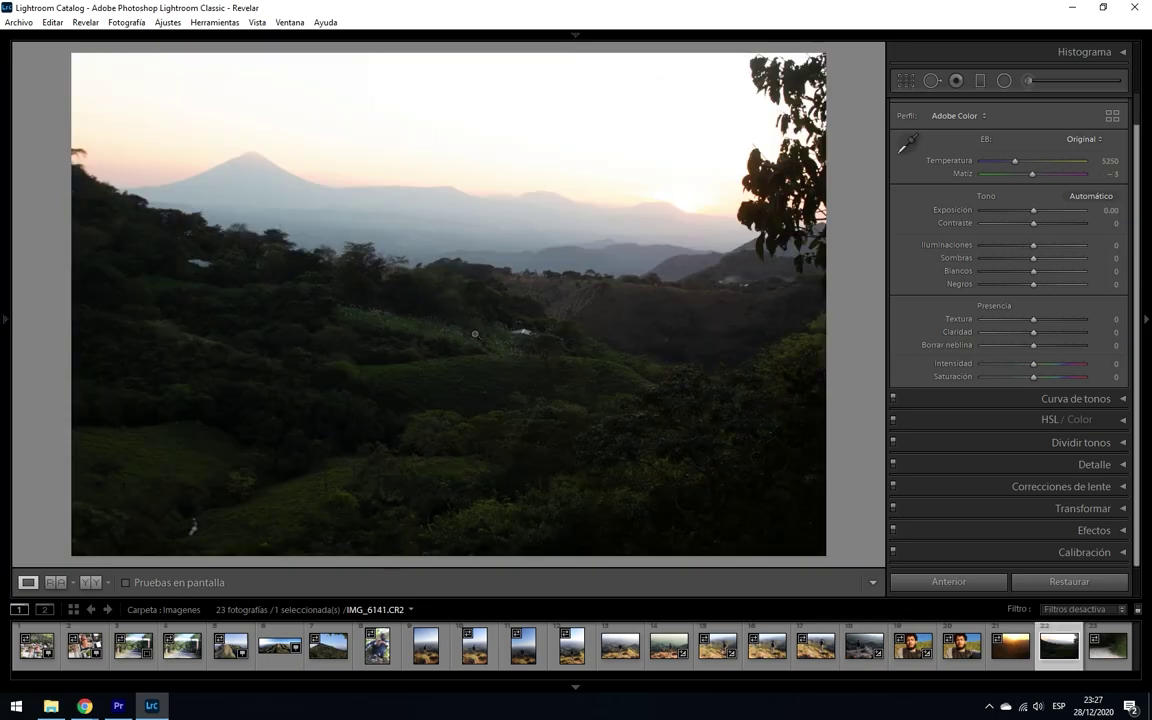
Apply the BK | 1 preset to the volcano sunset photo IMG_6141.CR2 and set Iluminaciones to −28 and Sombras to +83.
mouse_move(0, 320)
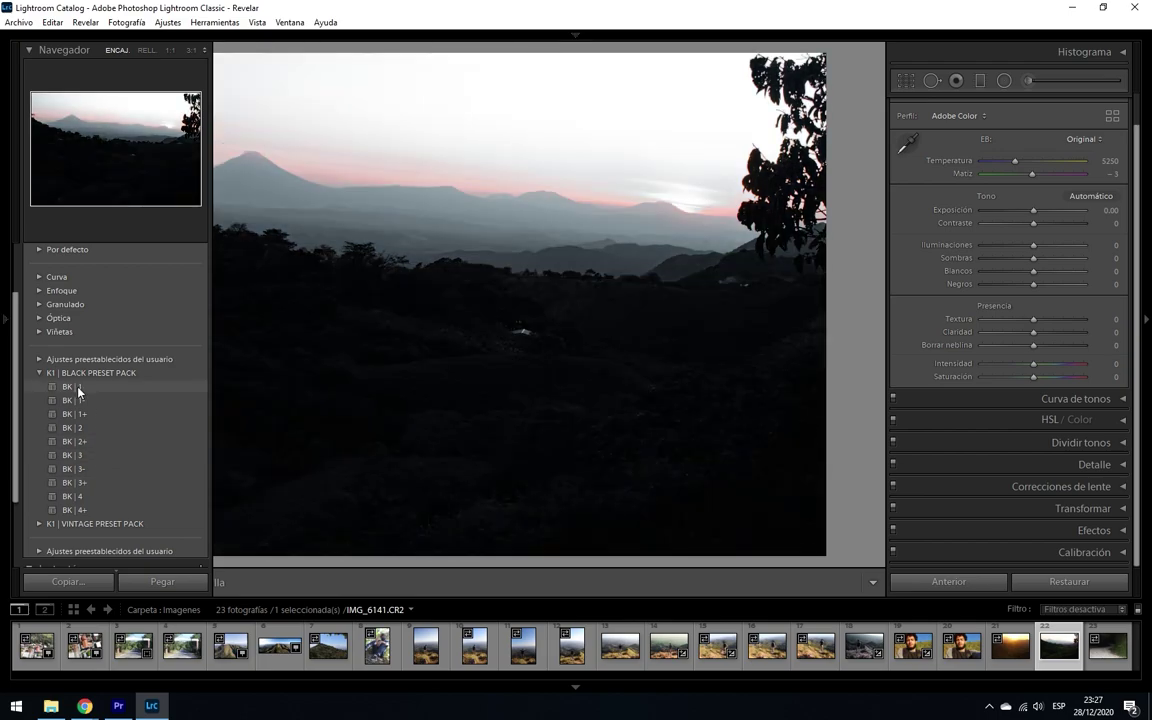
left_click(78, 388)
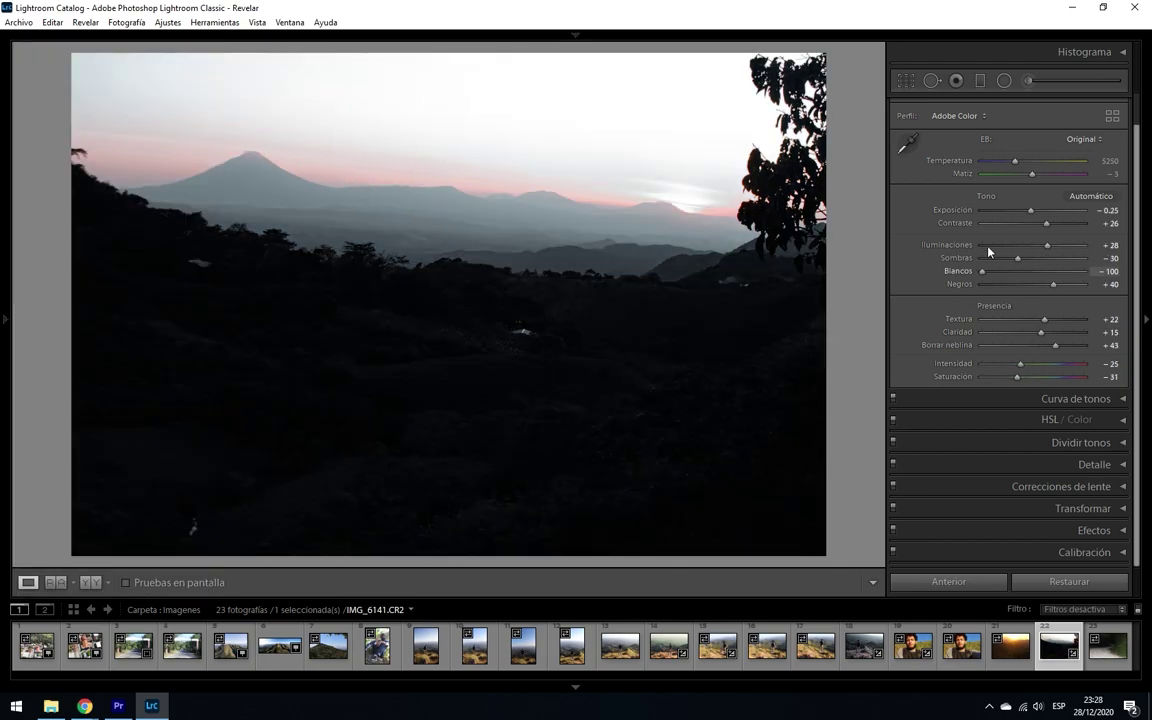
left_click_drag(1047, 245, 1062, 270)
key("Up")
key("Up")
key("Up")
key("Up")
key("Up")
key("Up")
key("Up")
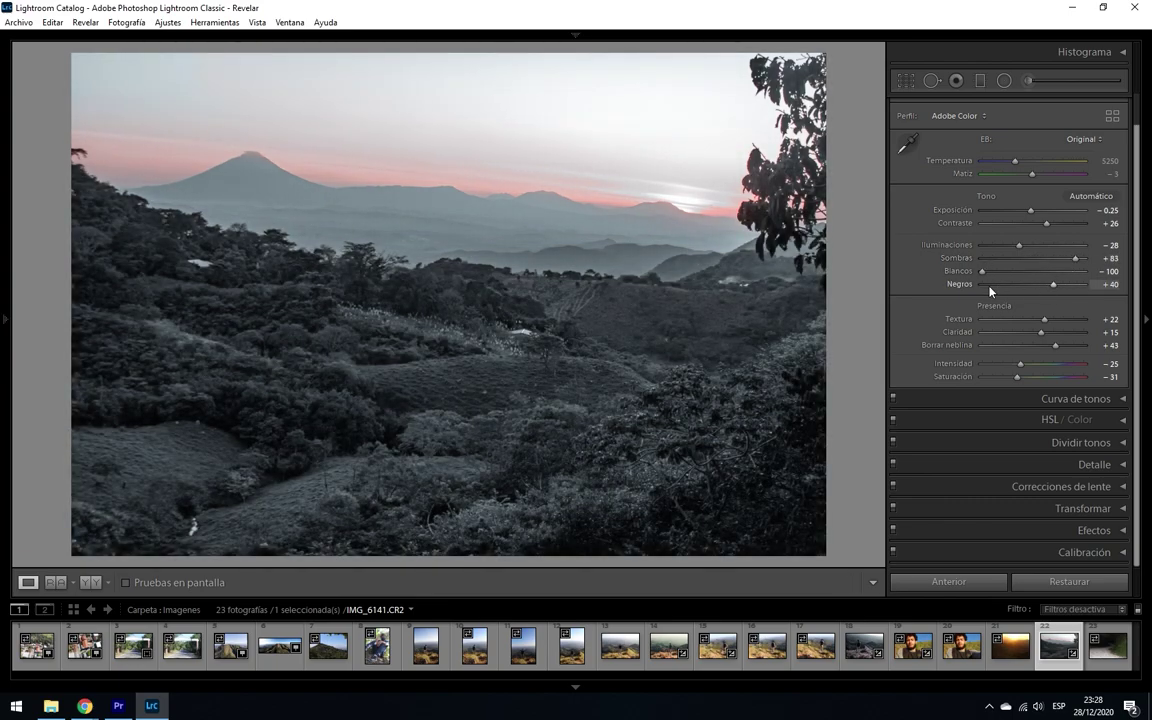
Set Blancos to −76, Negros to +13, Contraste to +2 and Exposición to −1.04 on the volcano sunset photo.
left_click_drag(981, 272, 1041, 288)
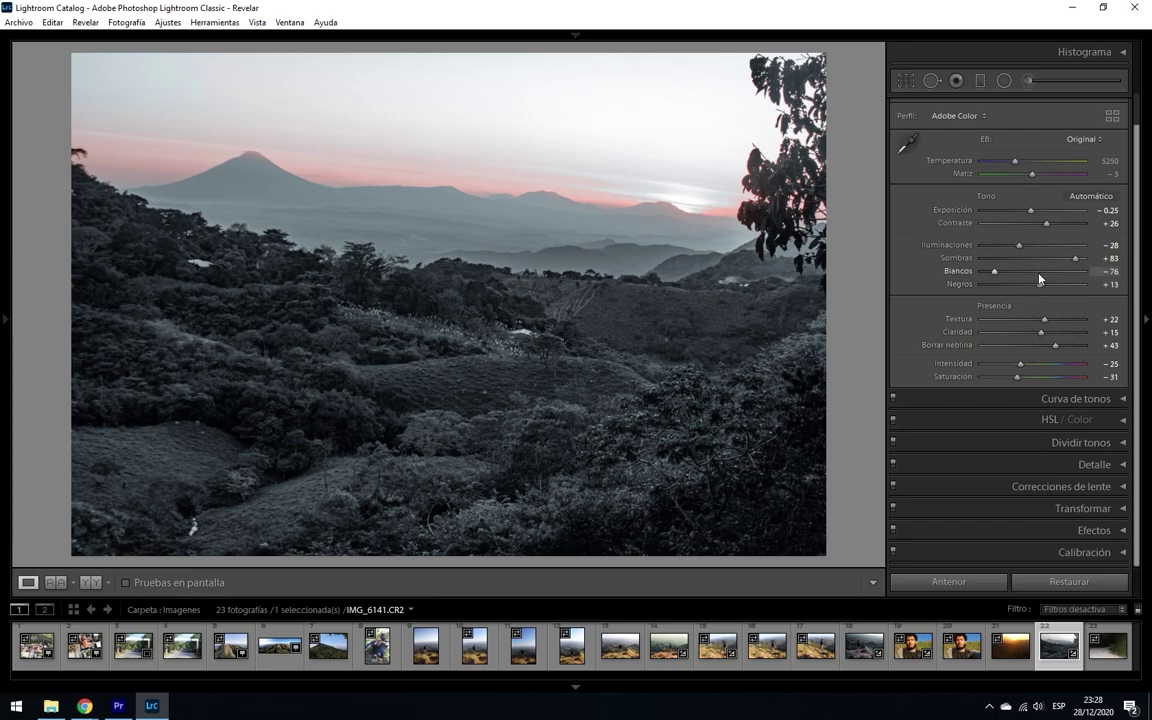
mouse_move(1047, 226)
left_mouse_down()
mouse_move(1031, 226)
mouse_move(1059, 231)
mouse_move(1035, 227)
left_mouse_up()
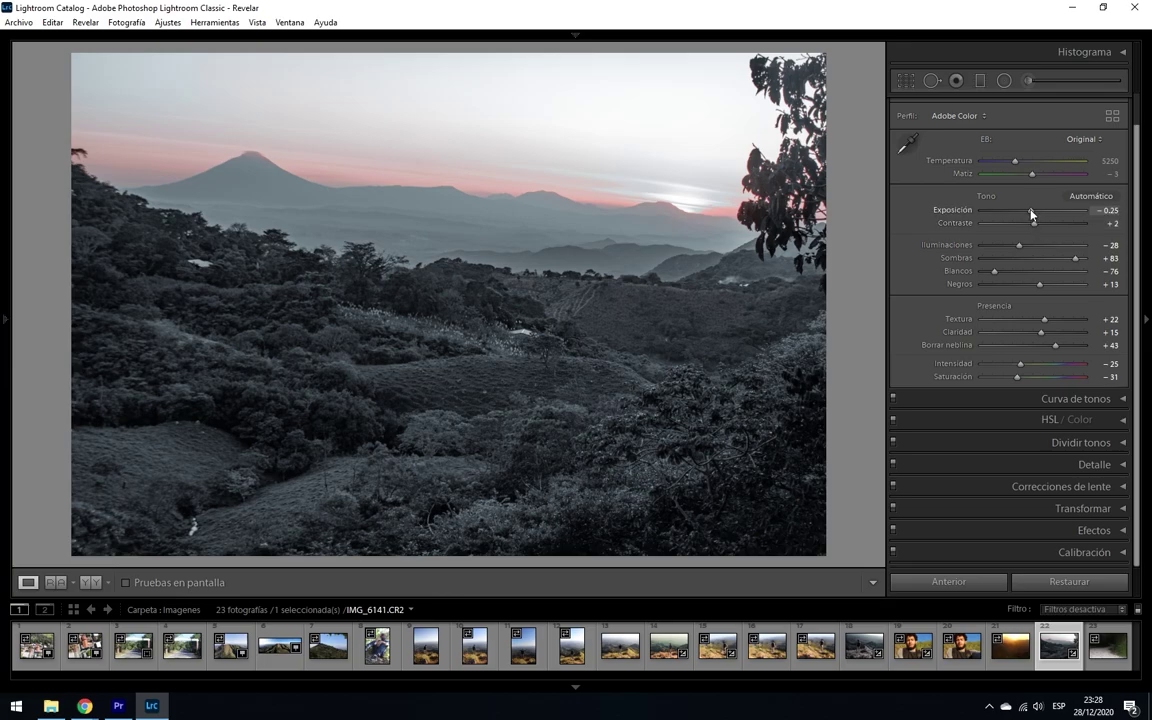
left_click_drag(1032, 213, 1023, 215)
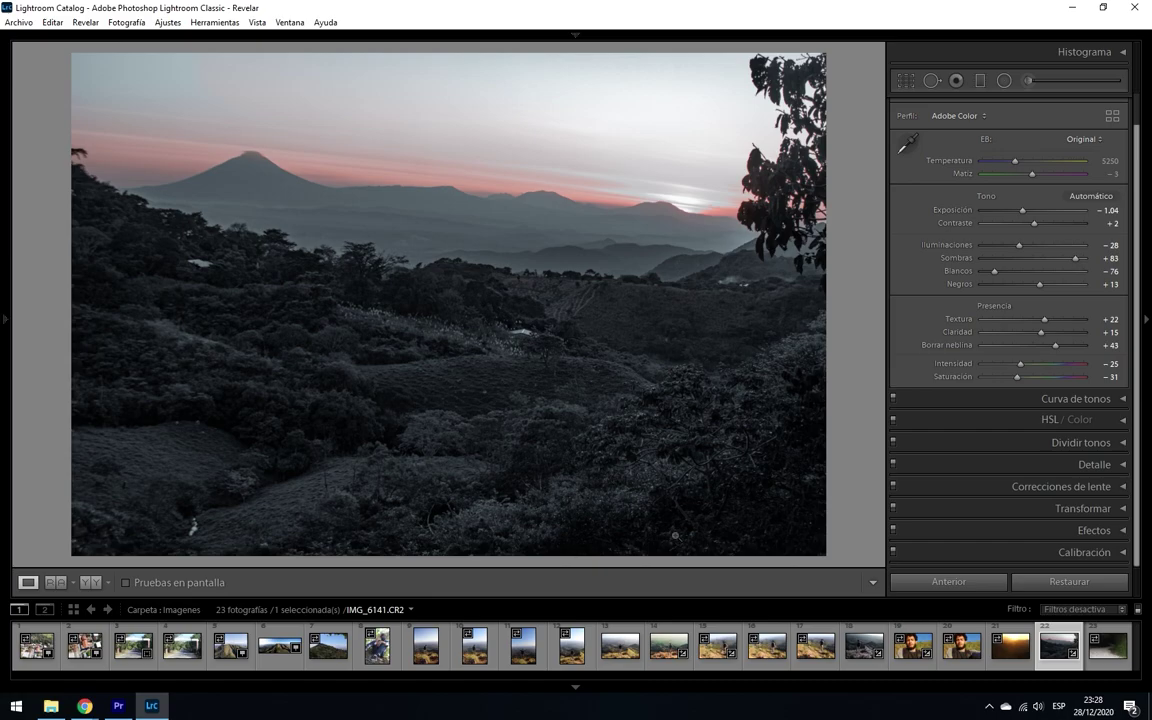
Apply the BK | 2 preset from the K1 | BLACK PRESET PACK to the vertical photo IMG_6113.CR2.
left_click(571, 645)
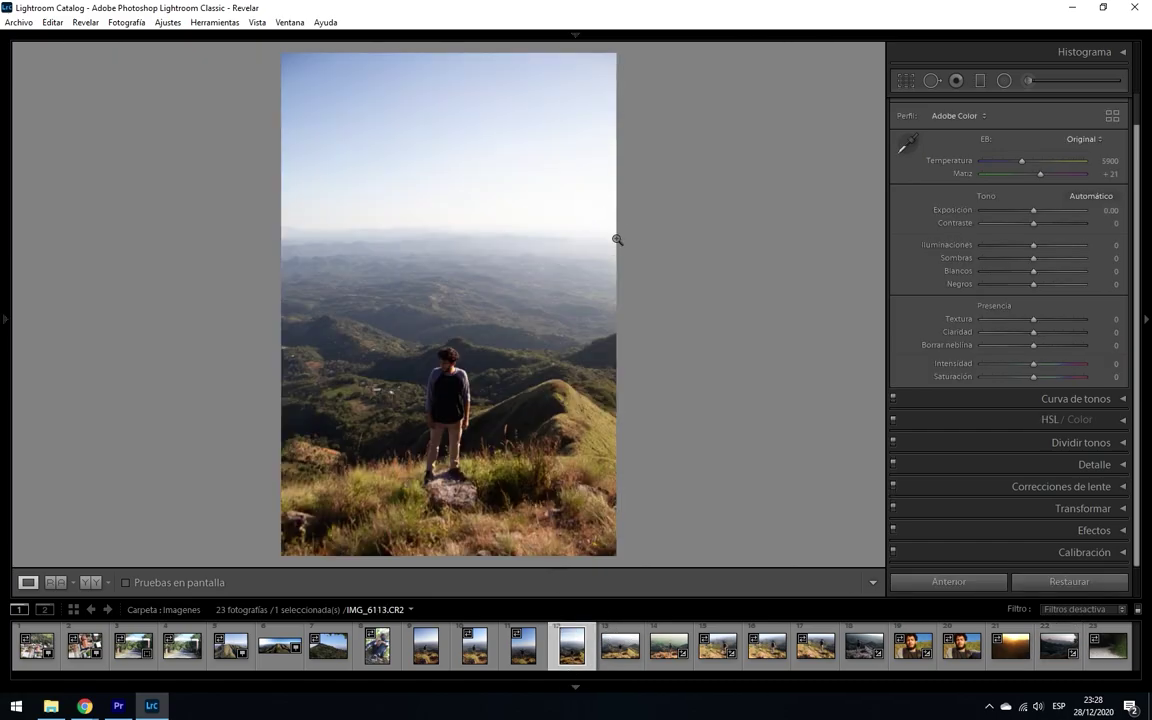
mouse_move(4, 295)
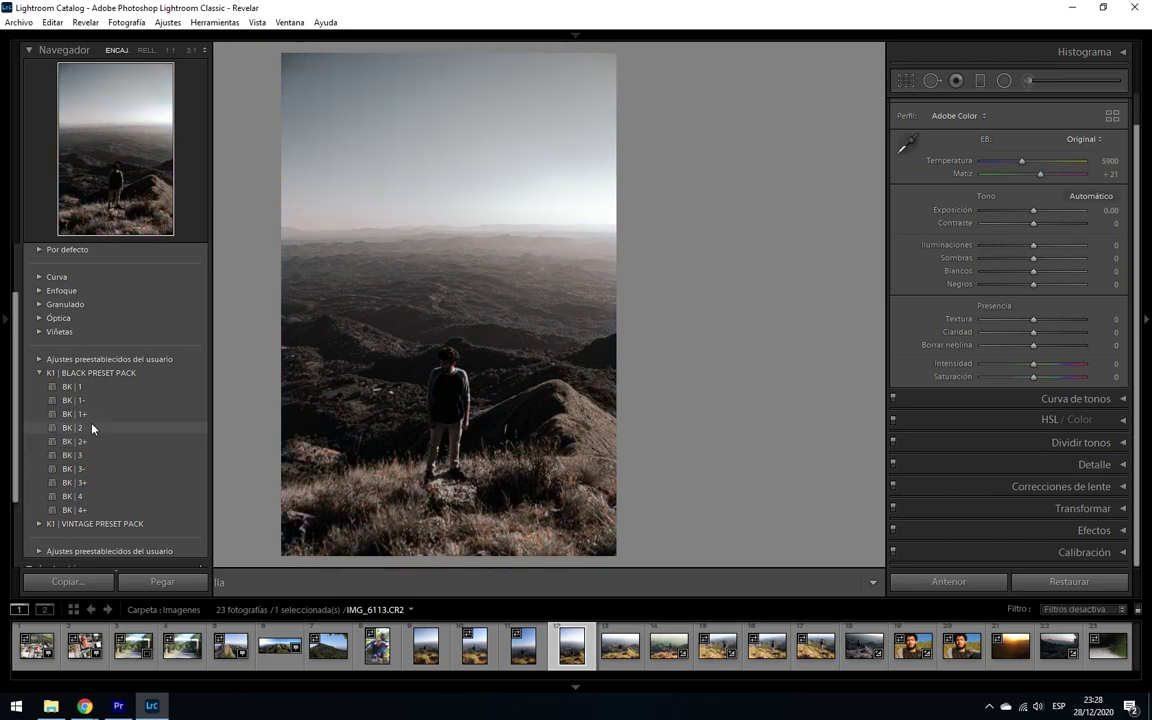
left_click(92, 428)
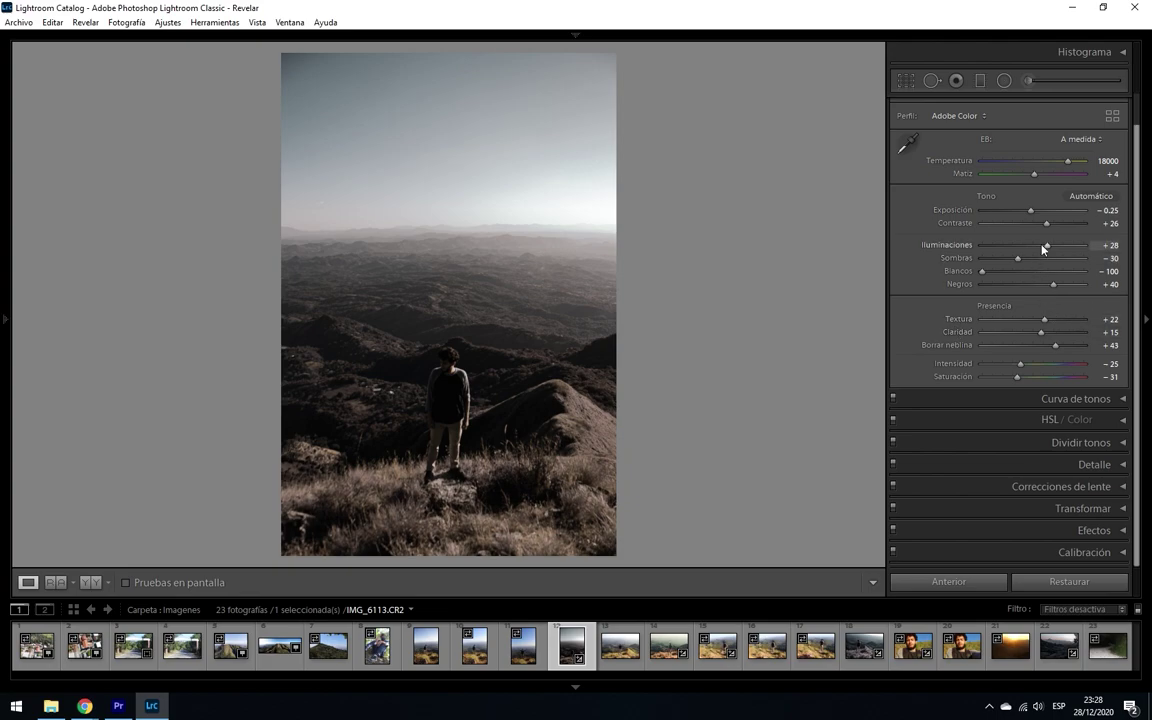
Set Iluminaciones to −100, Sombras to +46, Exposición to +0.24 and Contraste to +58 on the vertical photo.
left_click_drag(1047, 249, 977, 250)
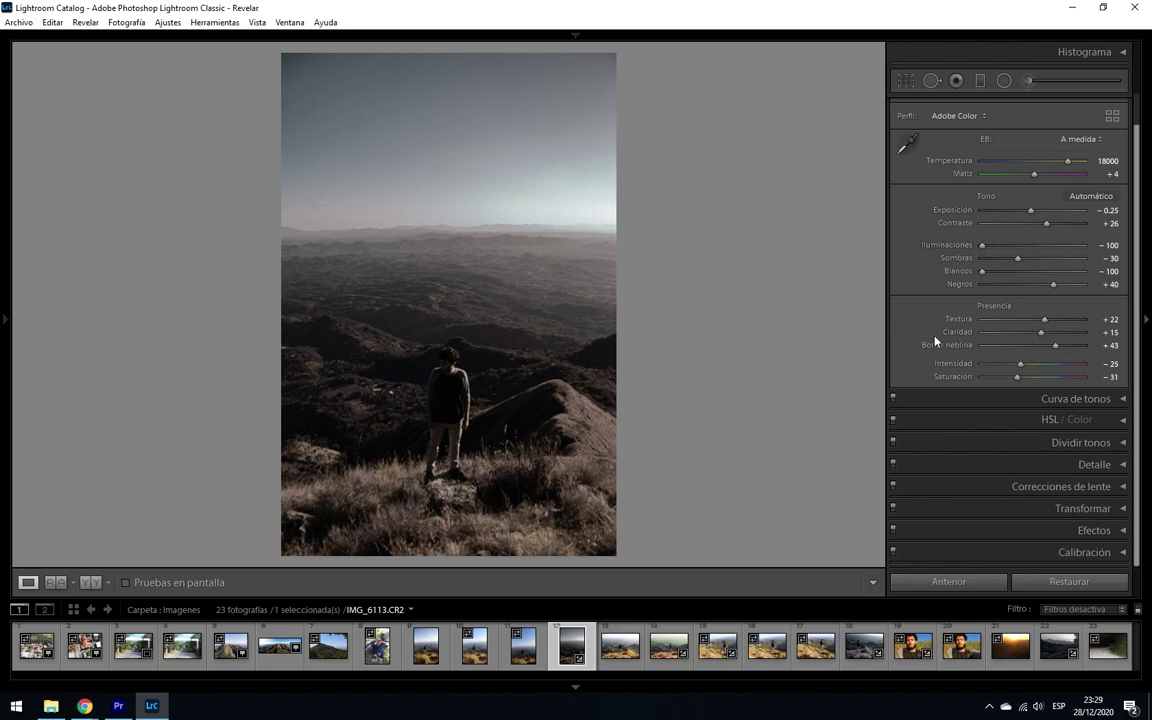
left_click_drag(1021, 260, 1056, 265)
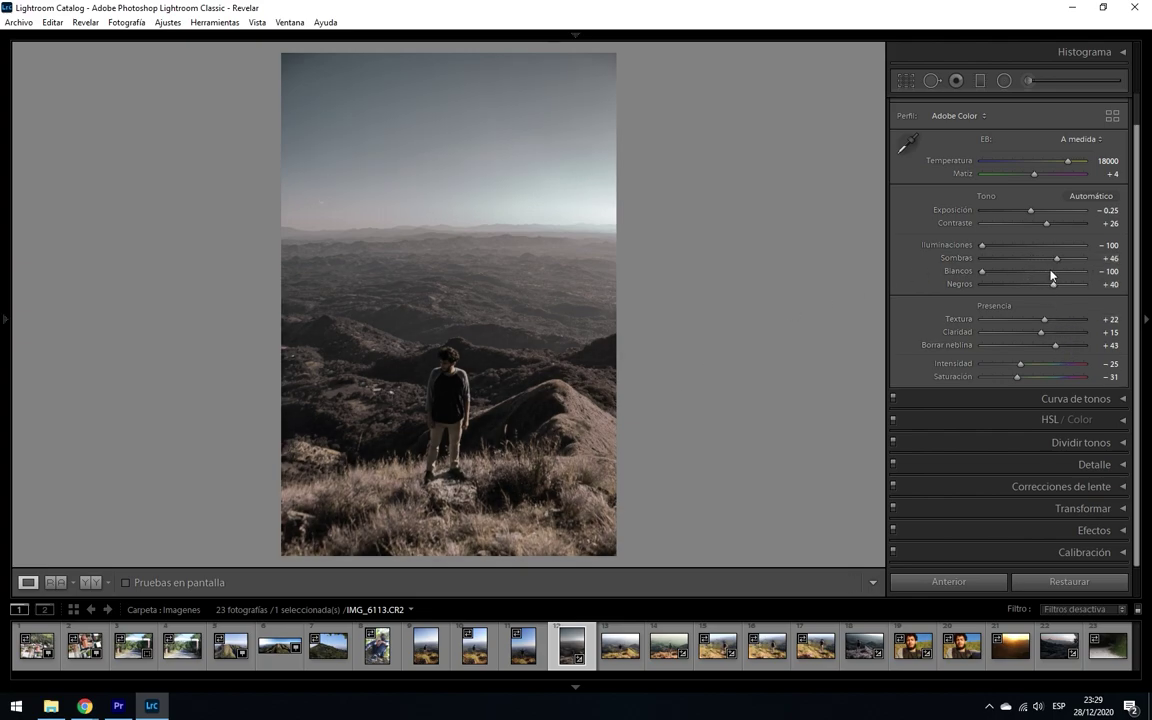
left_click_drag(1031, 212, 1038, 216)
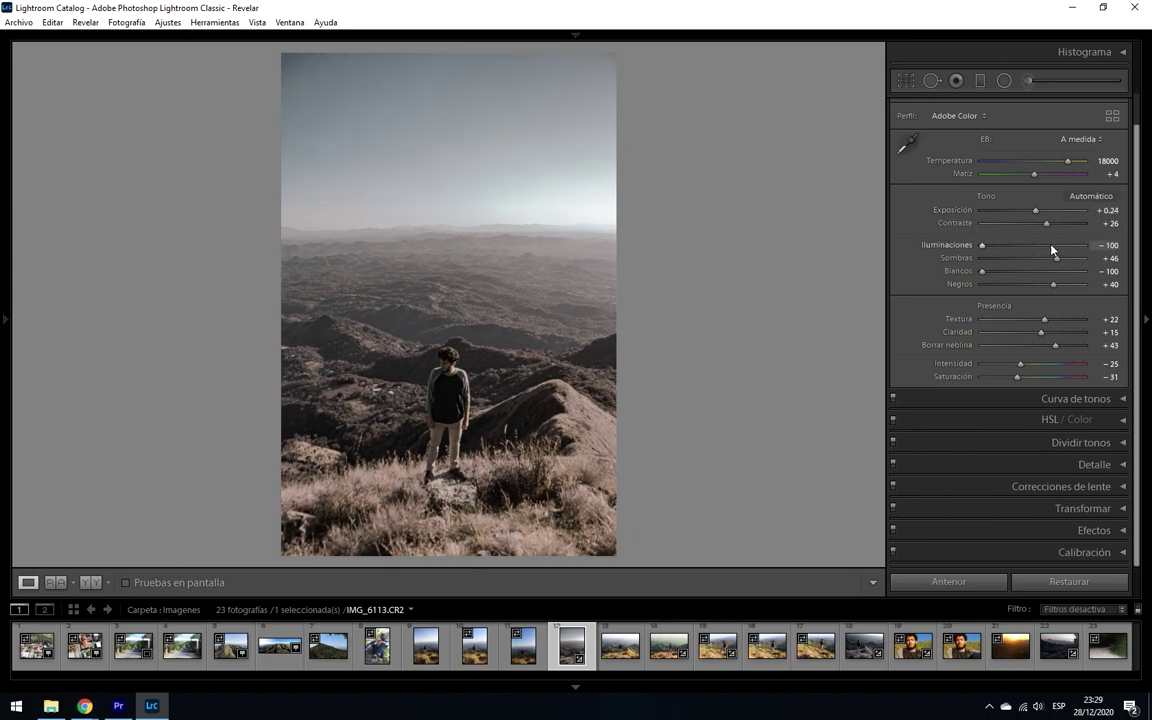
mouse_move(1047, 229)
left_mouse_down()
mouse_move(1021, 227)
mouse_move(1099, 245)
mouse_move(1034, 247)
mouse_move(1064, 246)
left_mouse_up()
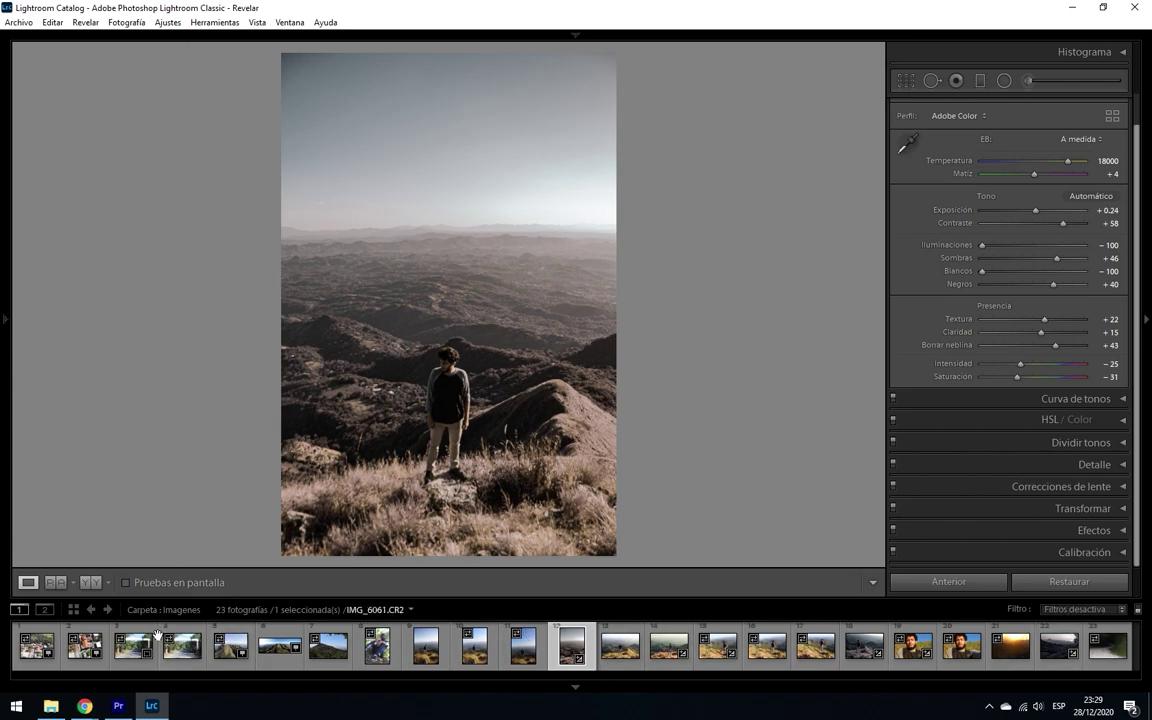
Apply the BK | 1 preset from the K1 | BLACK PRESET PACK to the aerial photo DJI_0715.DNG.
left_click(74, 650)
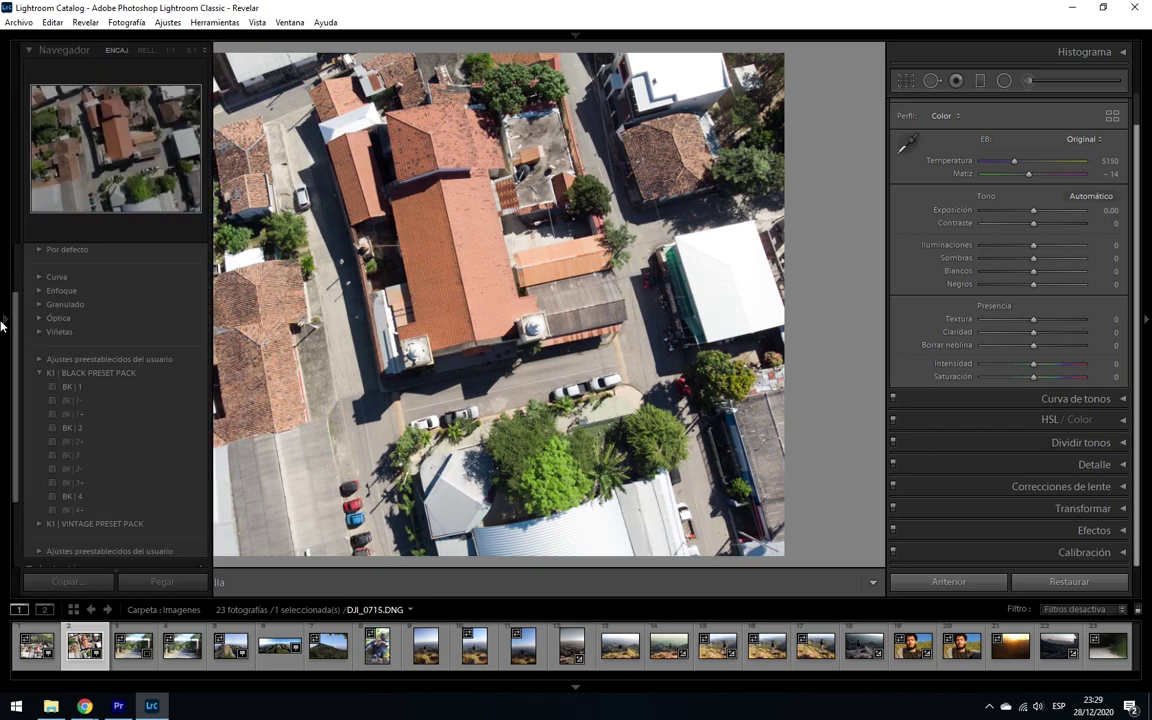
mouse_move(77, 390)
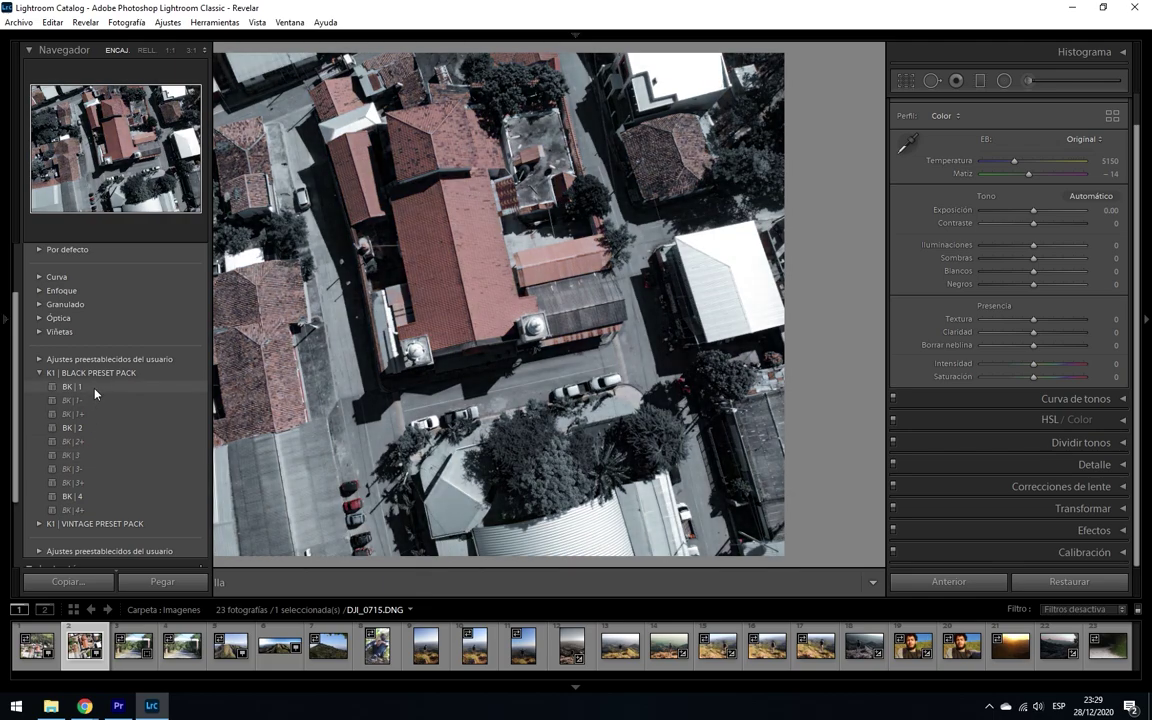
left_click(96, 393)
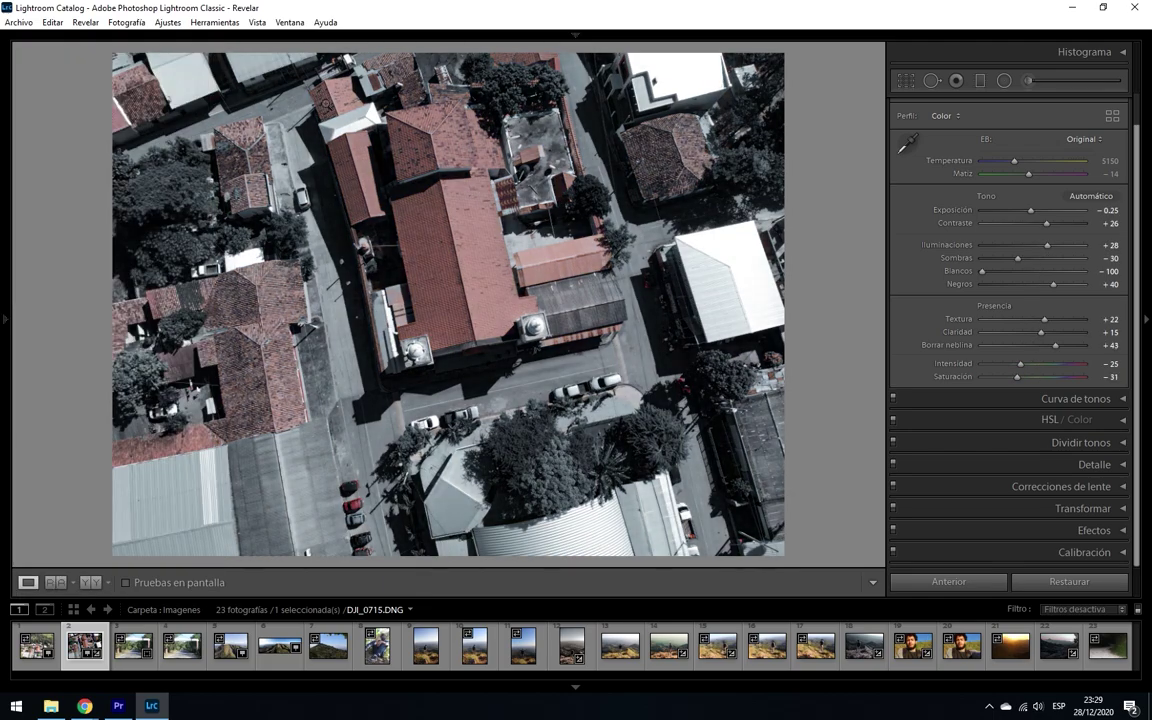